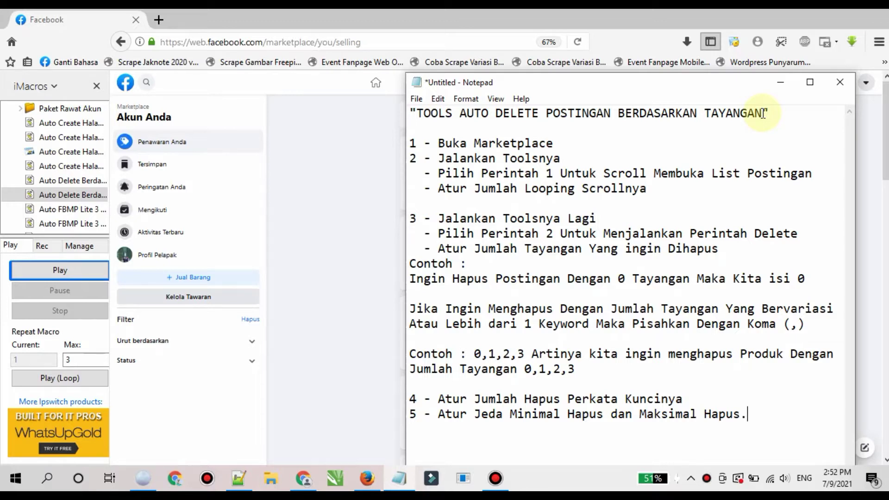
- Following instruction 1 in the notes, open Facebook Marketplace and go to the Akun Anda page with the account's own listings
drag(763, 114, 415, 113)
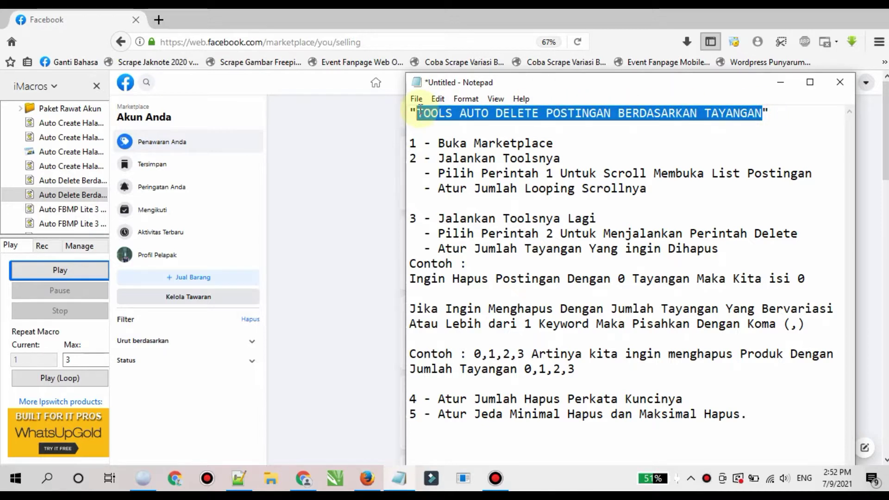
click(561, 144)
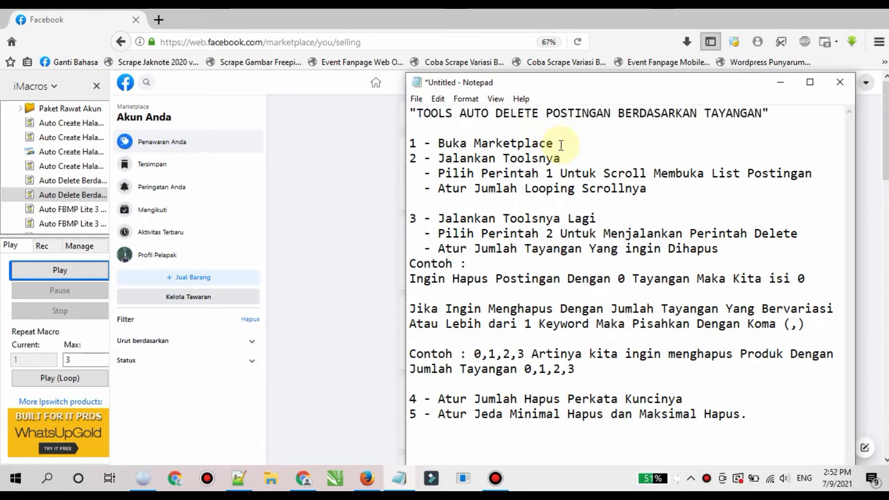
drag(558, 143, 398, 141)
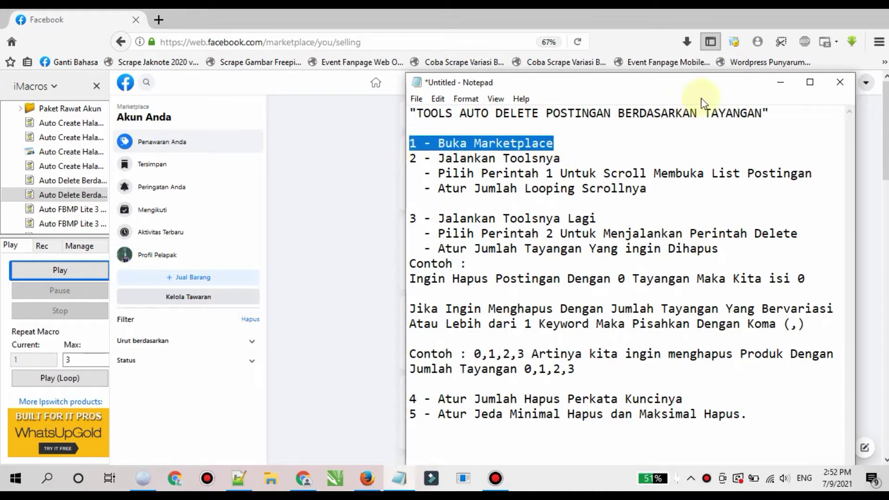
click(780, 82)
click(496, 83)
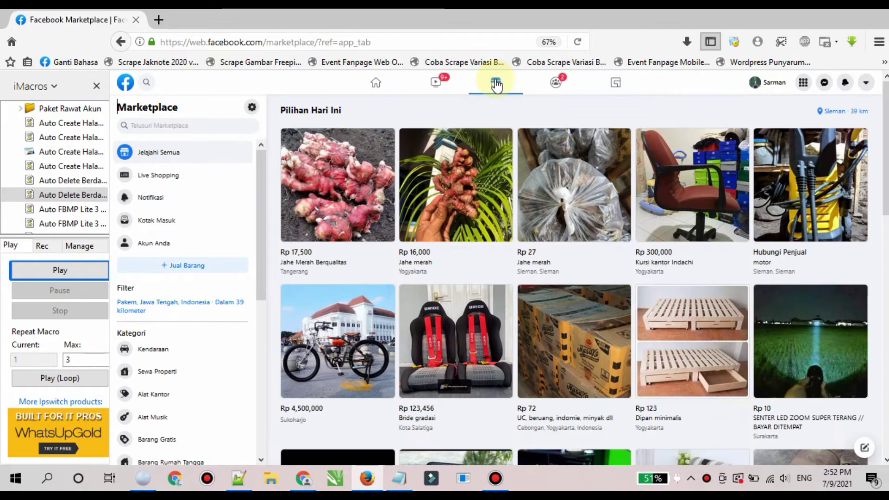
click(163, 244)
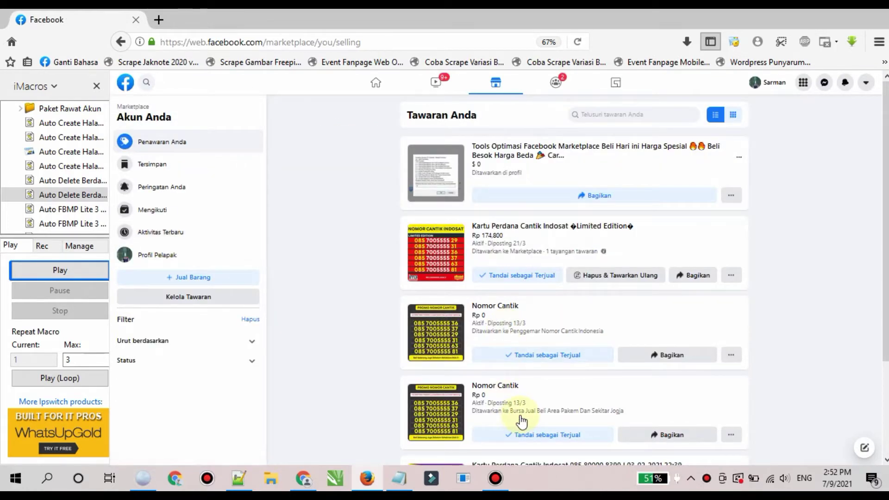
- Run the selected Auto Delete macro in iMacros and choose command 1 to scroll the listings
click(397, 485)
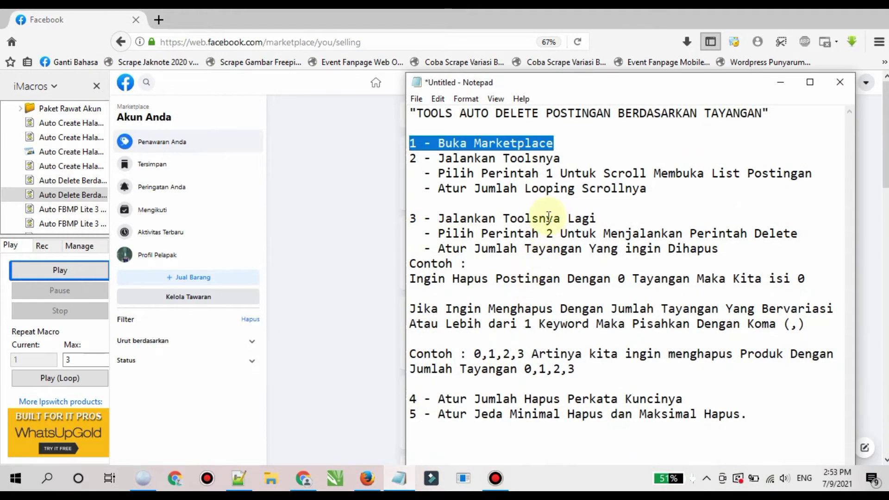
drag(571, 159, 338, 158)
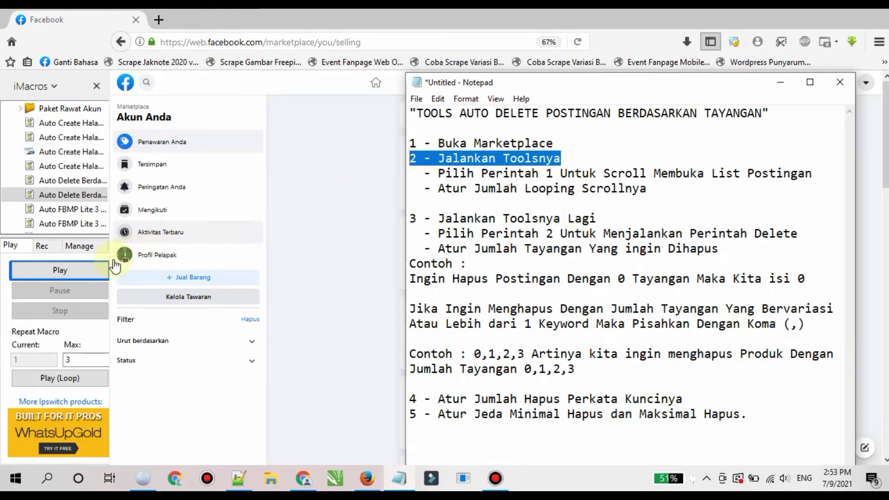
click(71, 273)
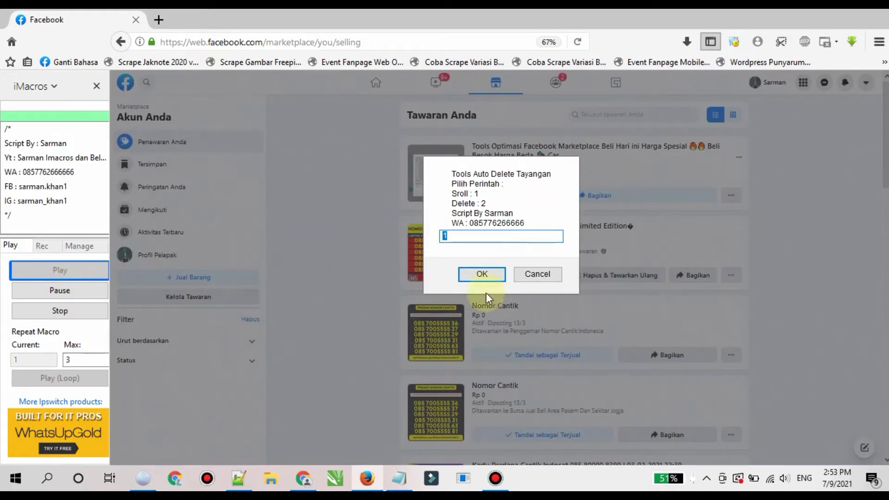
click(399, 479)
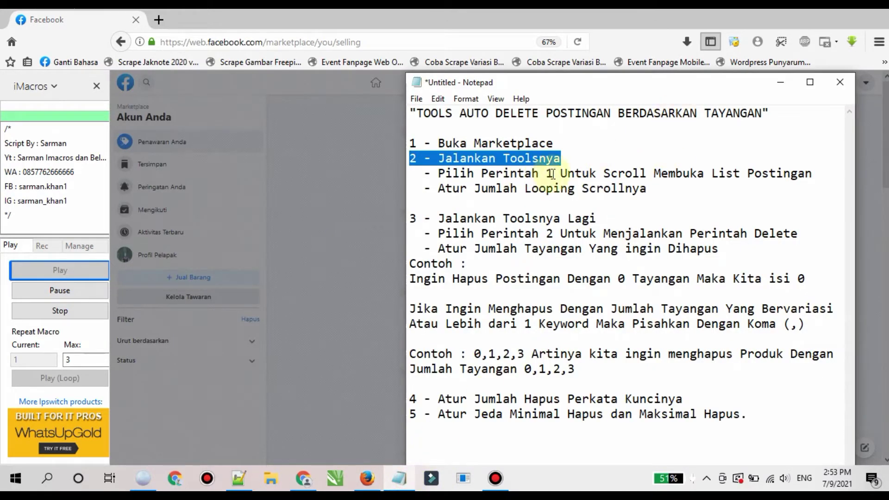
drag(438, 173, 847, 173)
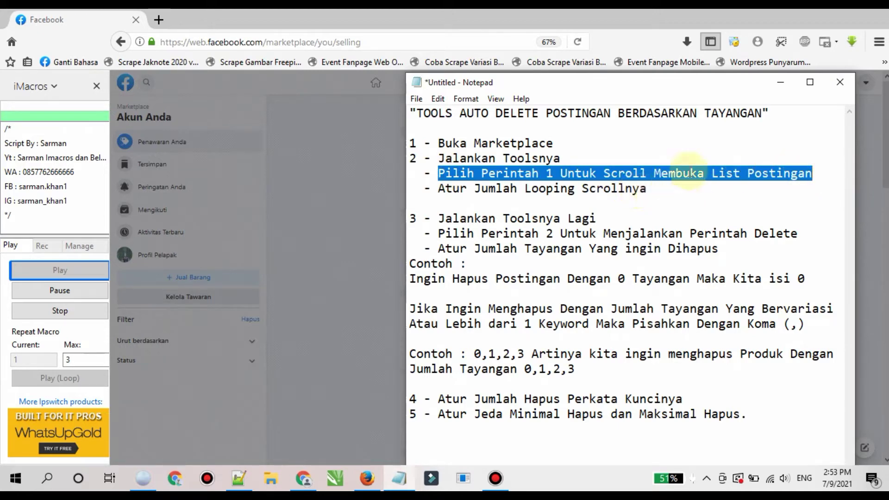
click(780, 83)
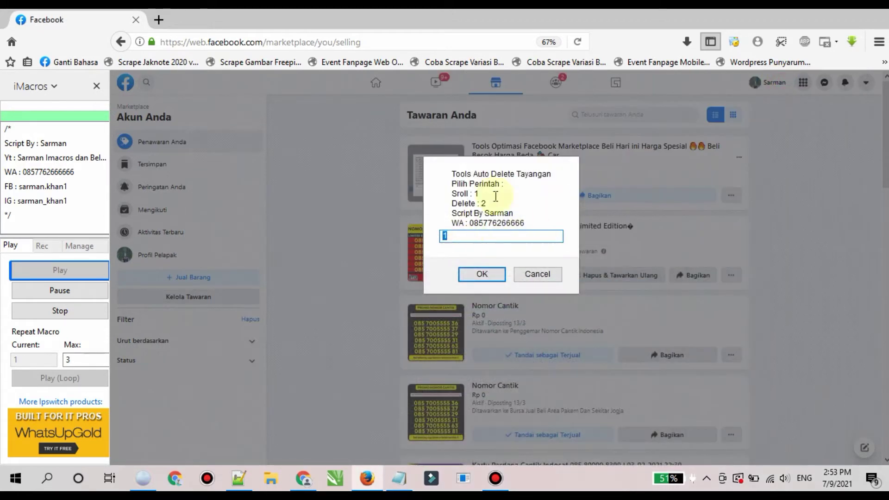
drag(481, 194, 439, 200)
click(448, 236)
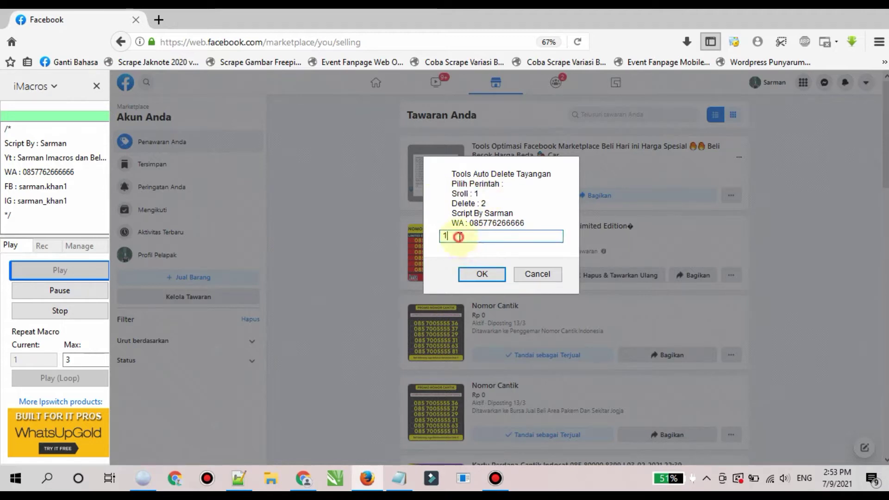
click(482, 274)
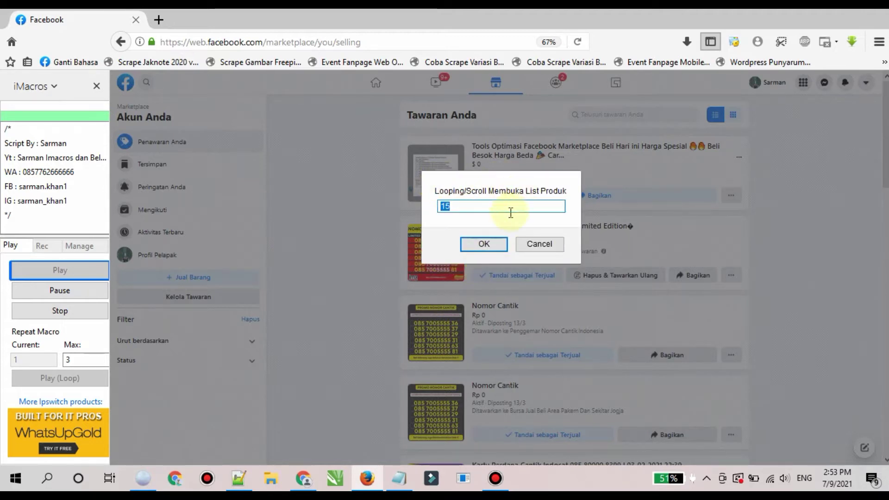
- Check the notes on scroll looping, set the macro's scroll loop count to 5, and start scrolling
click(399, 485)
drag(649, 189, 422, 191)
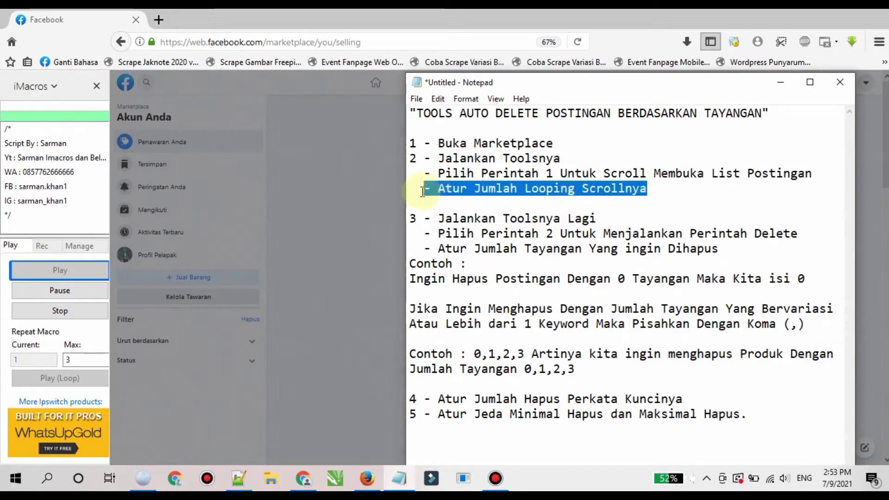
click(781, 84)
text(5)
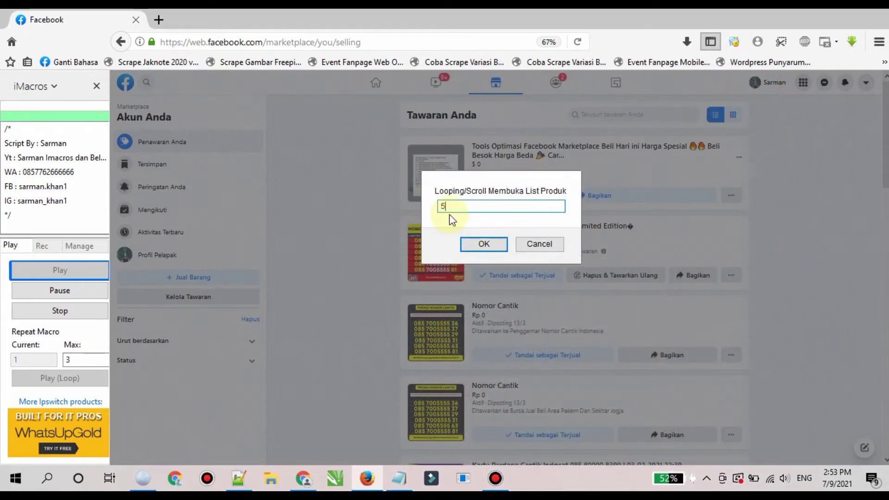
click(478, 245)
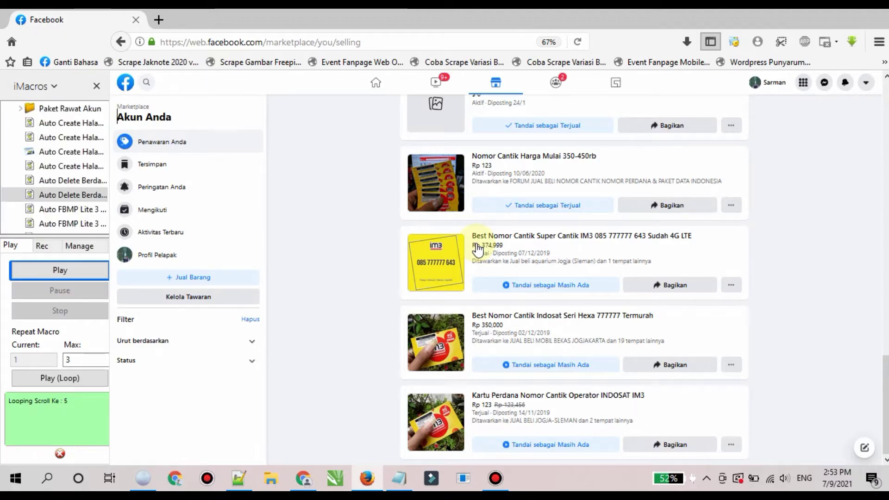
- Run the Auto Delete macro again and choose command 2 for deleting posts
click(404, 484)
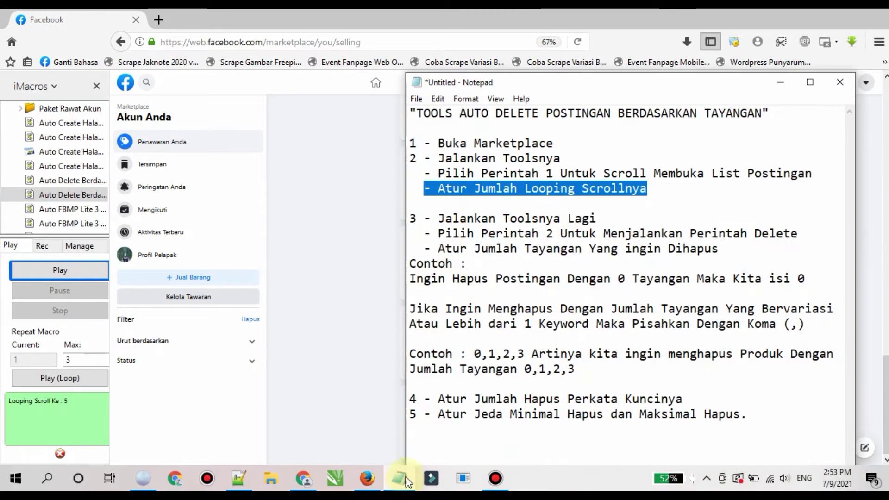
drag(605, 219, 383, 224)
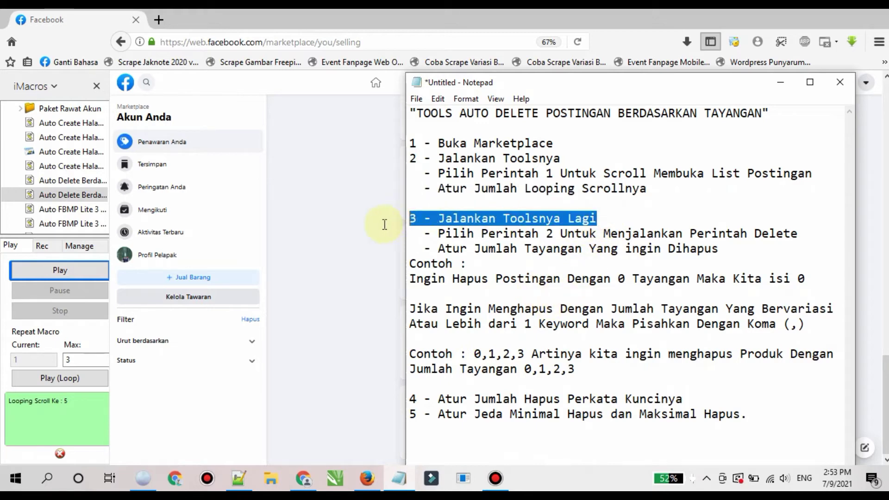
click(78, 270)
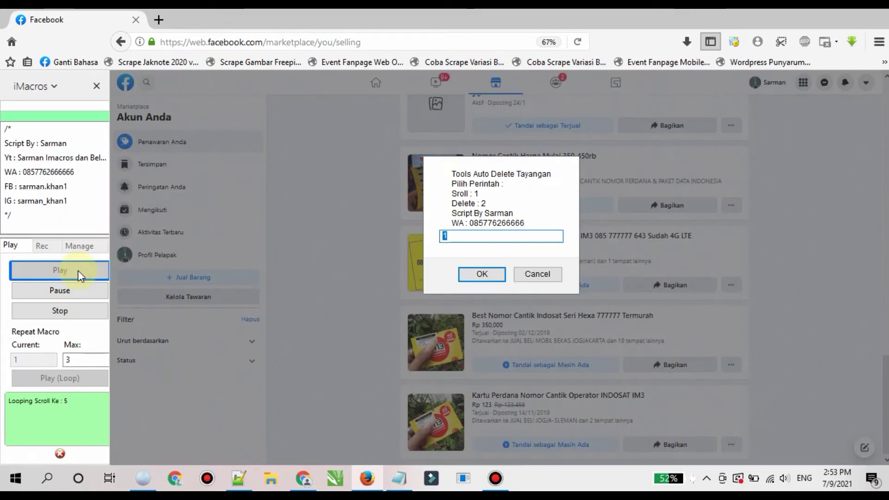
click(398, 479)
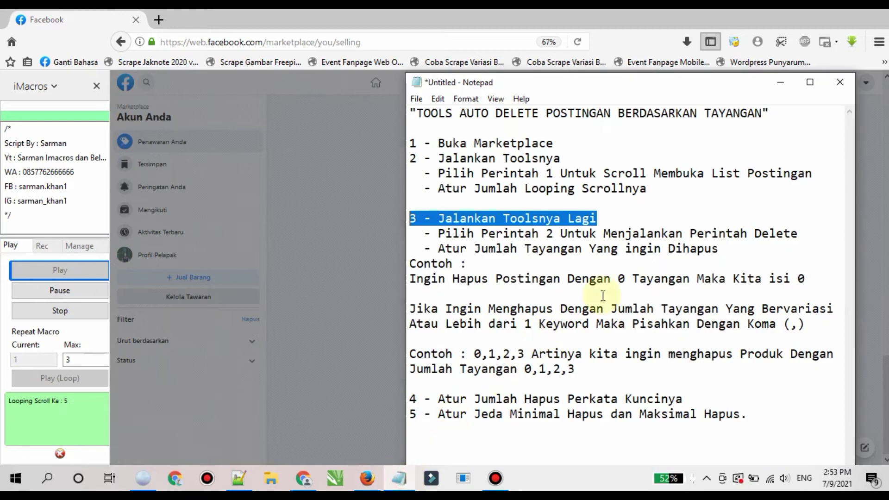
drag(810, 233, 416, 234)
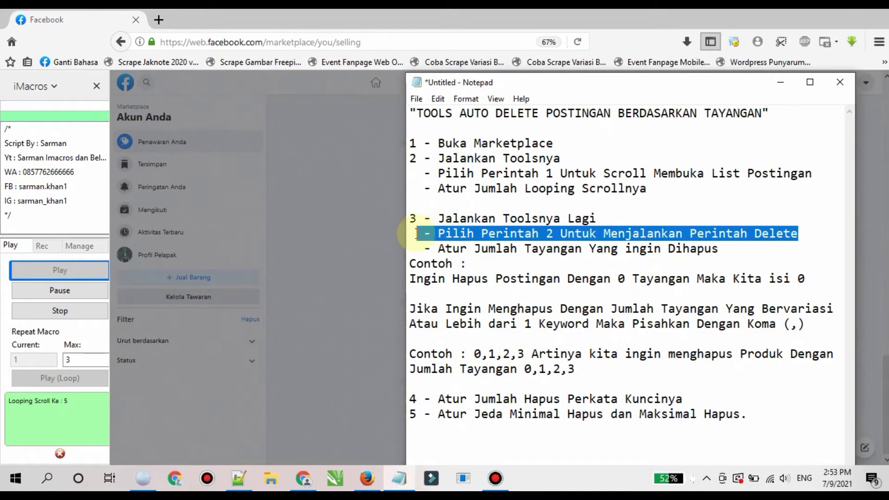
click(781, 83)
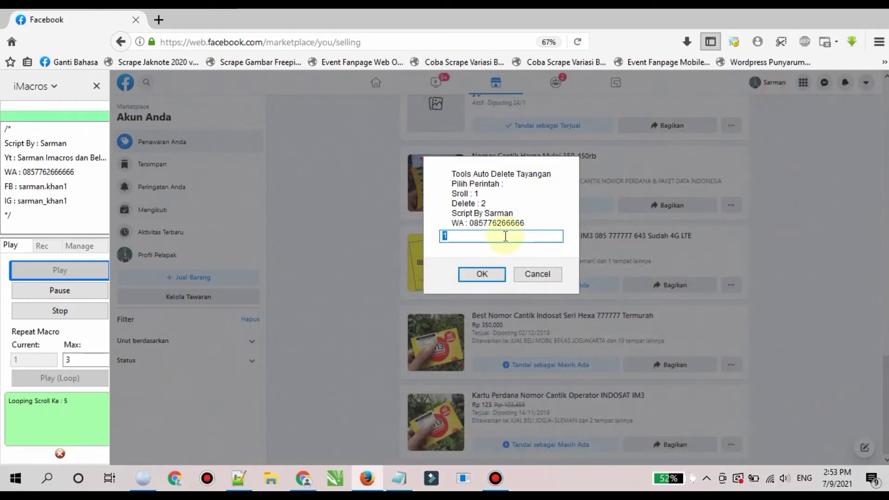
text(2)
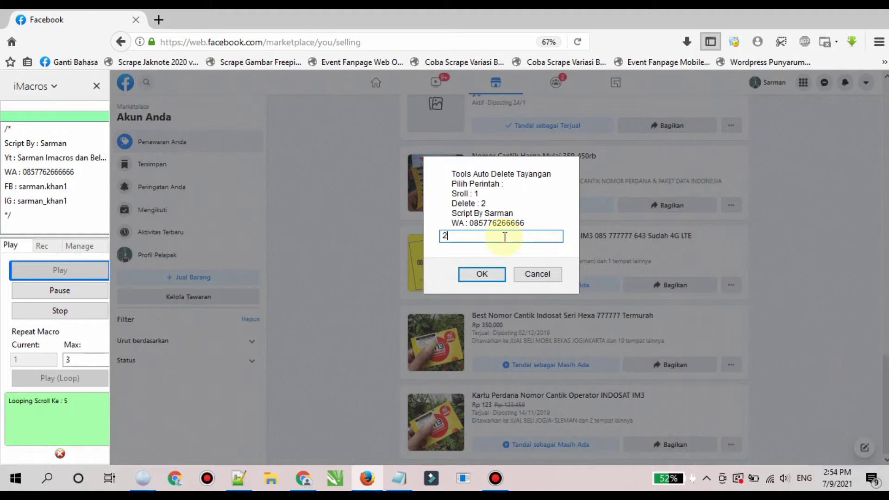
click(486, 273)
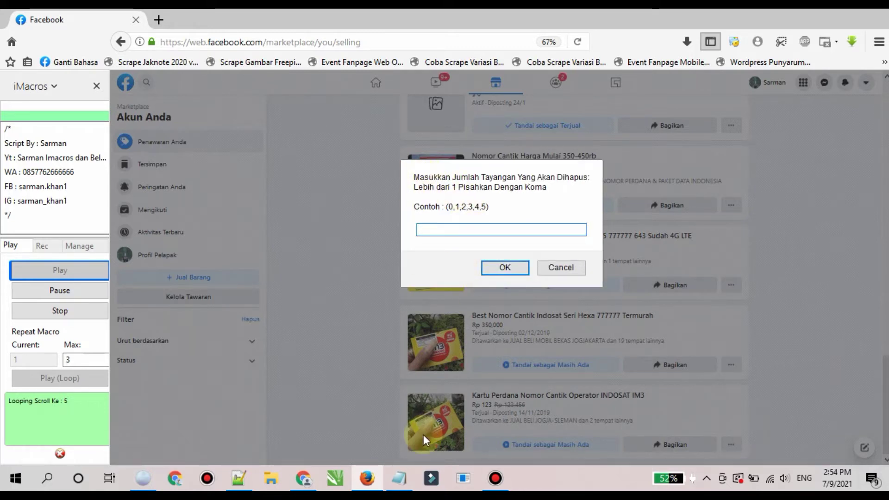
- Review the notes on view counts, and enter 0,5,1 as the view counts of the listings to delete
click(399, 478)
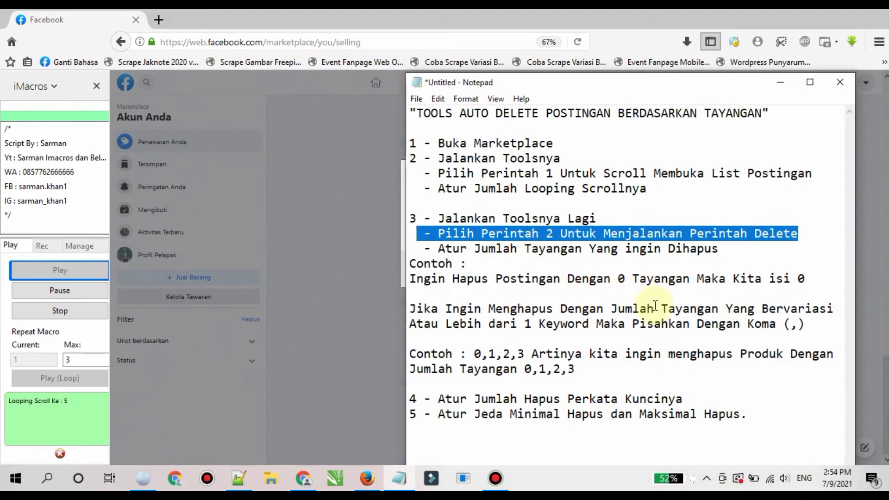
drag(745, 250, 427, 249)
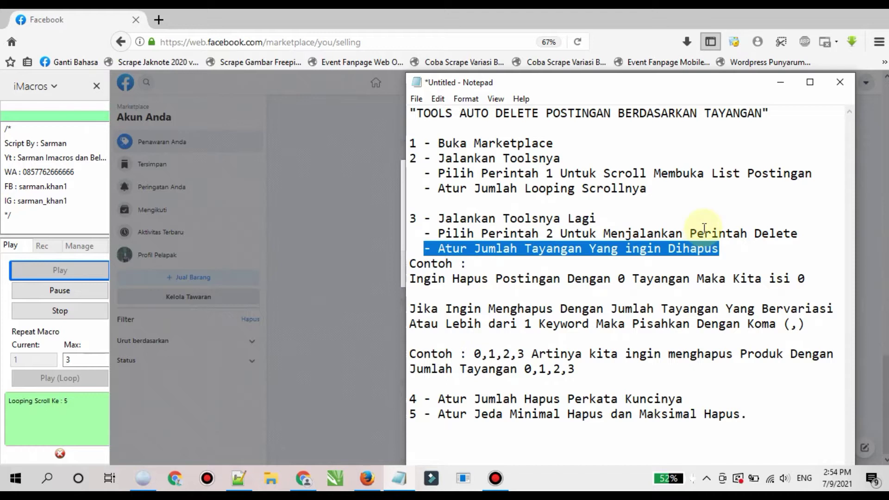
scroll(491, 285, right, 1)
scroll(501, 285, left, 1)
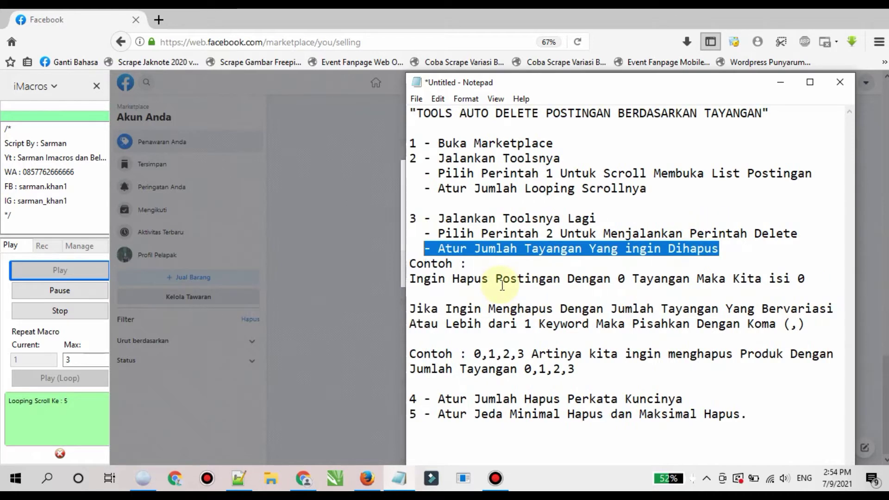
drag(409, 278, 837, 367)
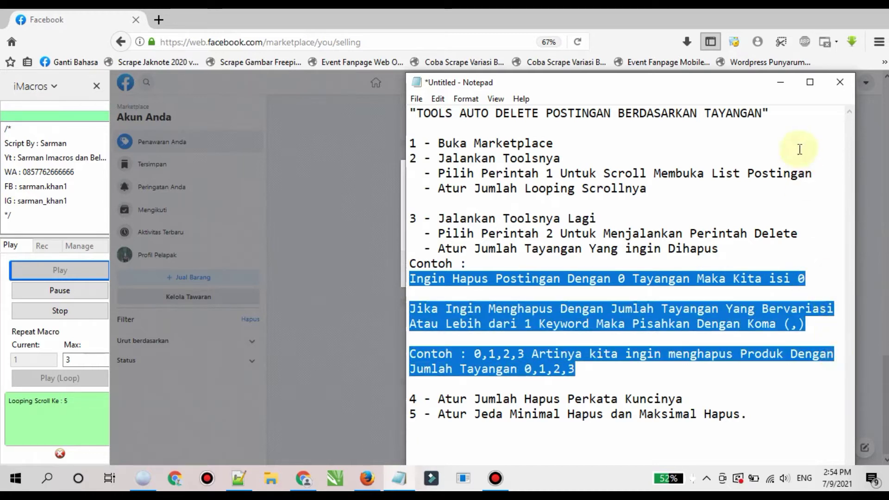
click(780, 82)
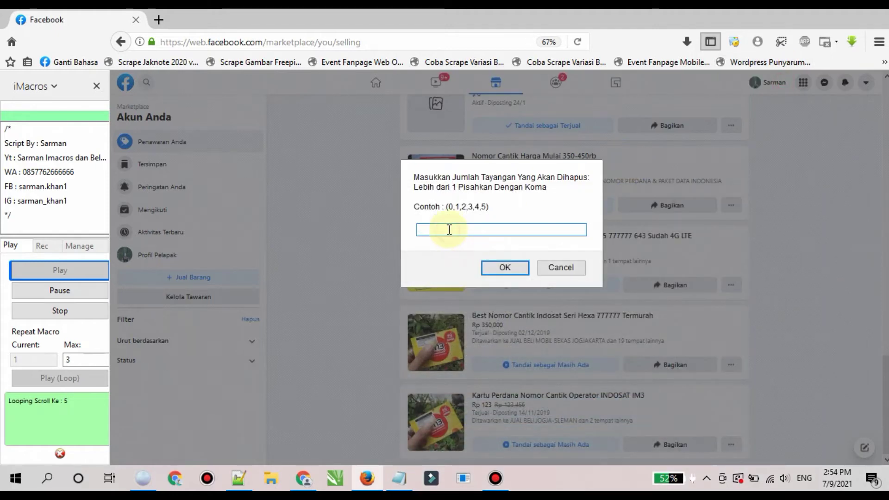
text(0,)
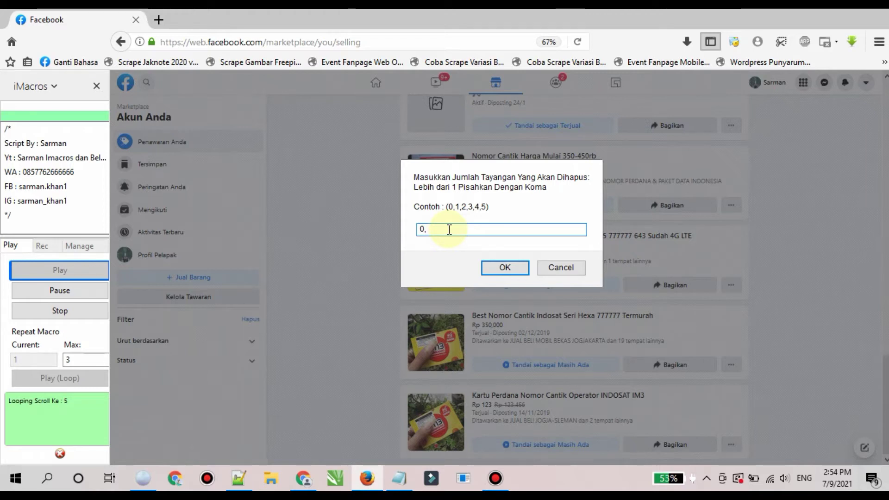
text(5,1)
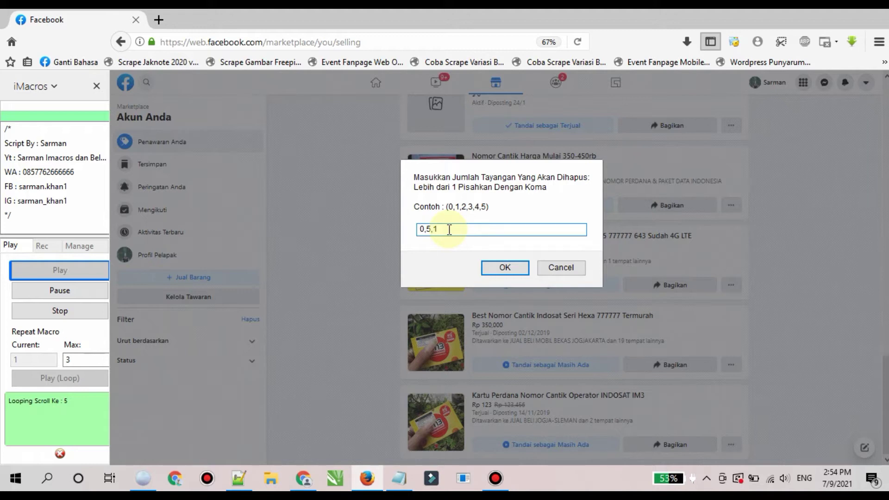
click(502, 269)
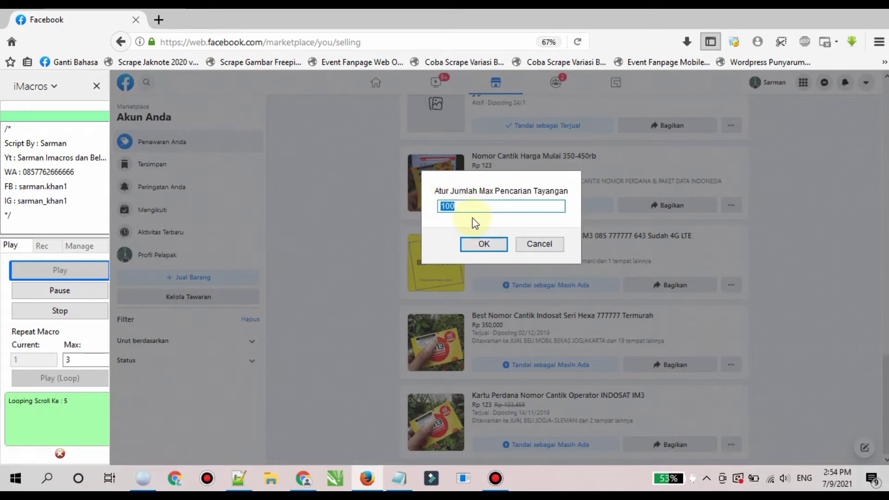
- Start the deletion with a maximum view search of 10 and the remaining prompts' defaults, and hide the iMacros sidebar
text(10)
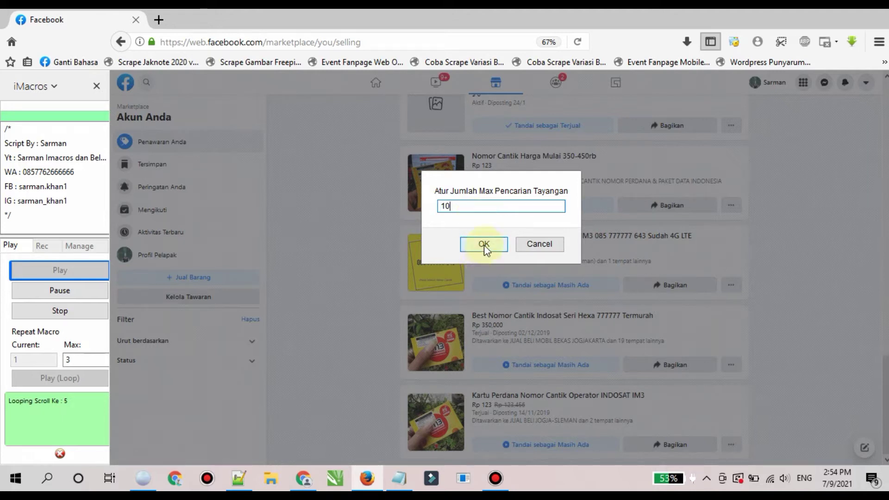
click(483, 244)
click(483, 244)
click(483, 244)
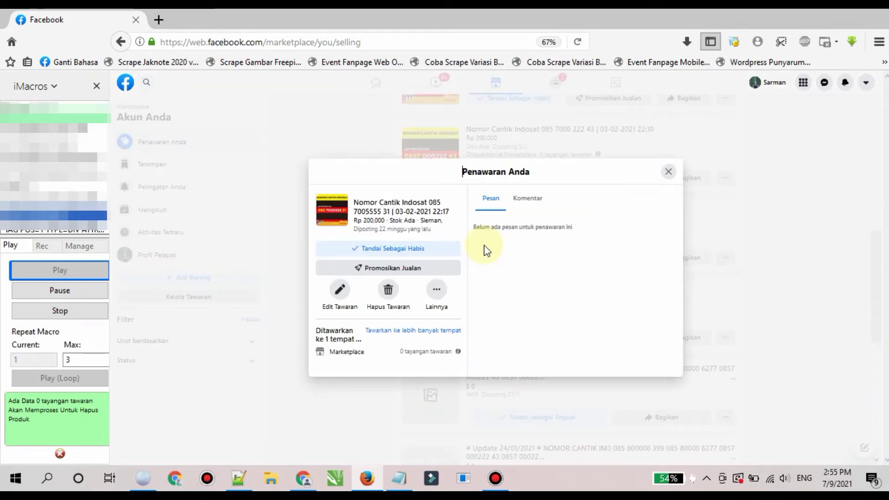
click(736, 42)
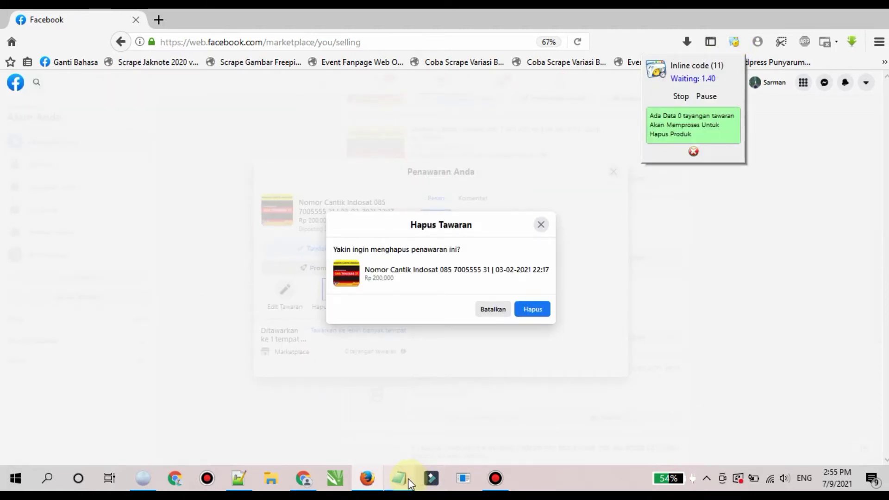
- Wait for the deletion run to end and examine the closing status message from iMacros
mouse_move(408, 483)
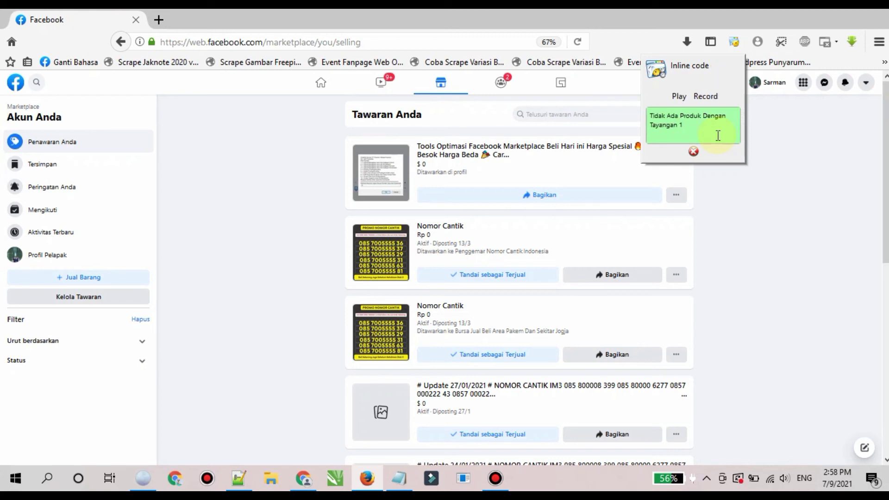
triple_click(671, 128)
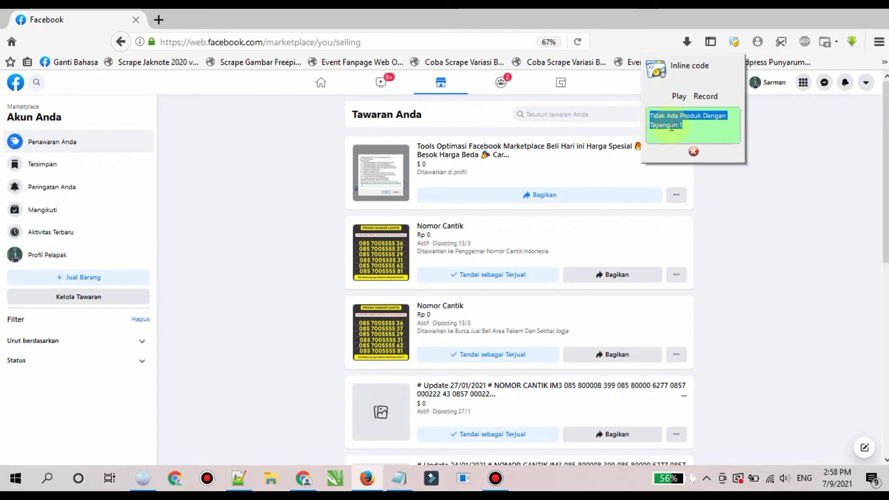
click(690, 125)
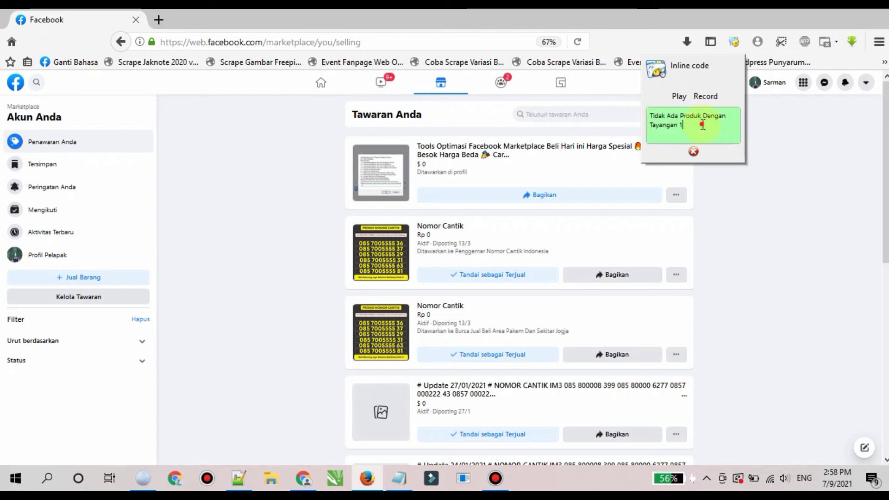
- Switch to the Notepad notes and add "Untuk Setingan Jumlah Hapus Per keywordnya meskipun anda buat banyak" after a blank line below item 5
click(398, 484)
click(792, 416)
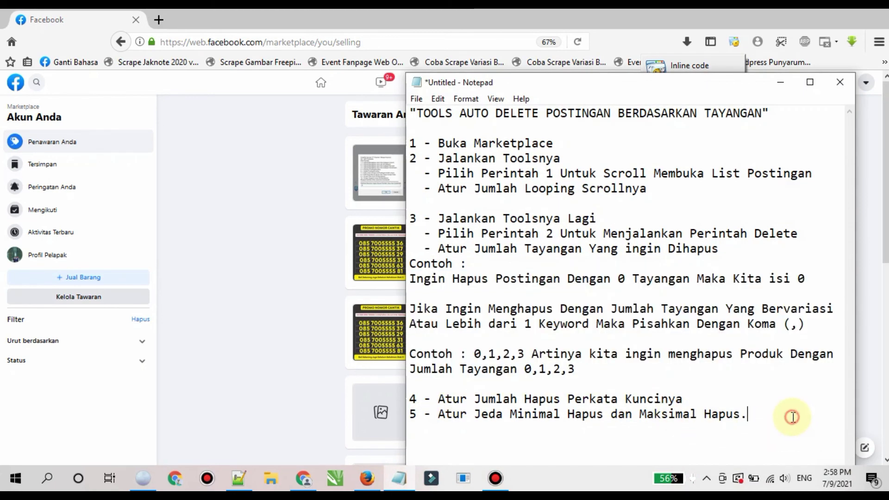
key(Return)
key(Return)
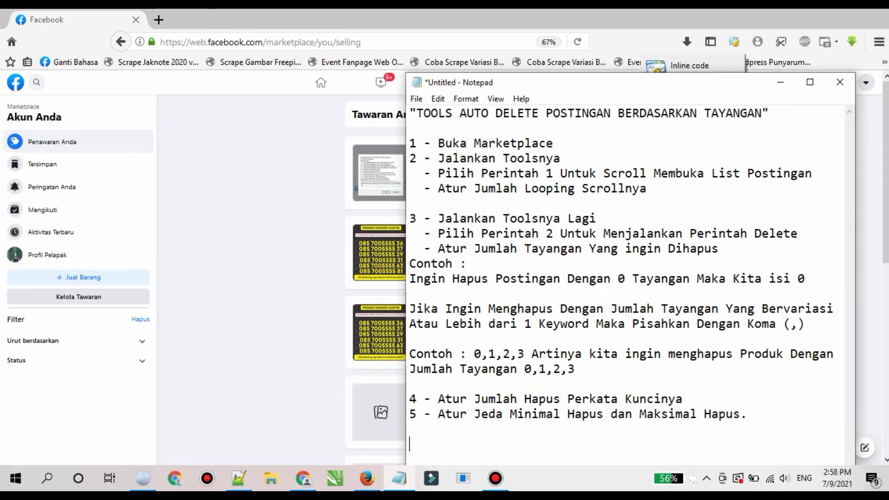
text(Untu)
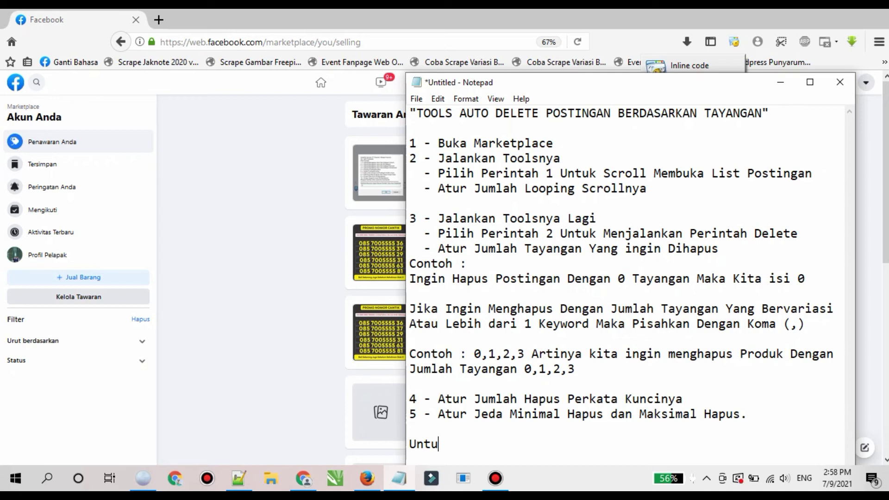
text(k Setingan Ju)
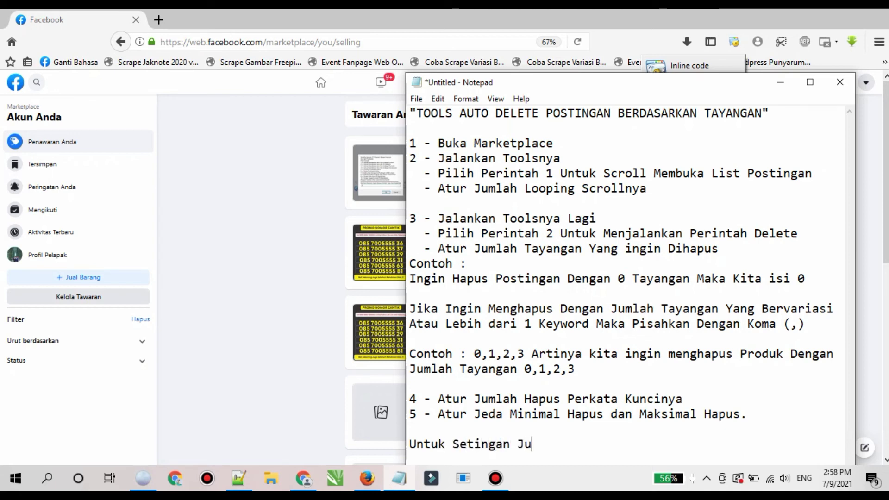
text(mlah Hapu)
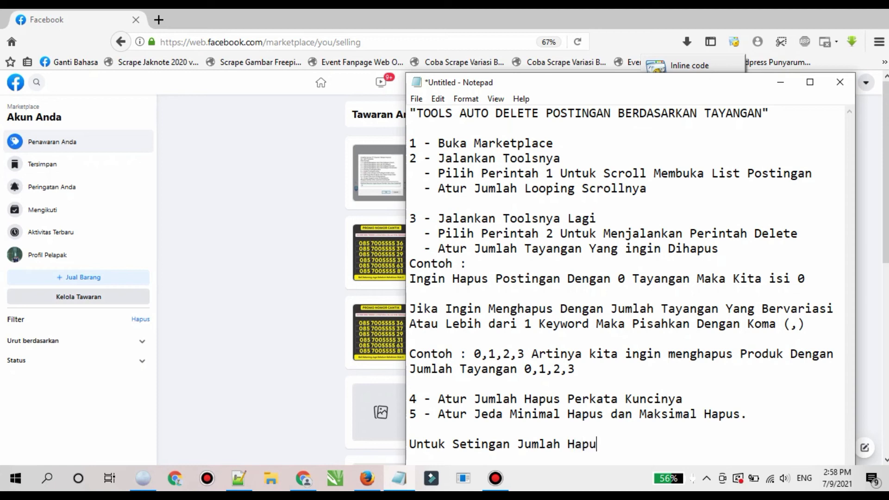
text(s Per k)
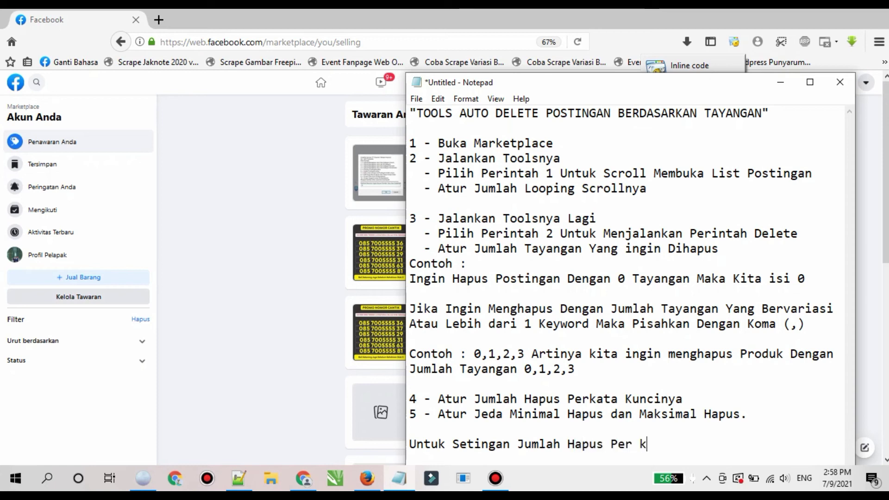
text(eywordnya meskipun anda b)
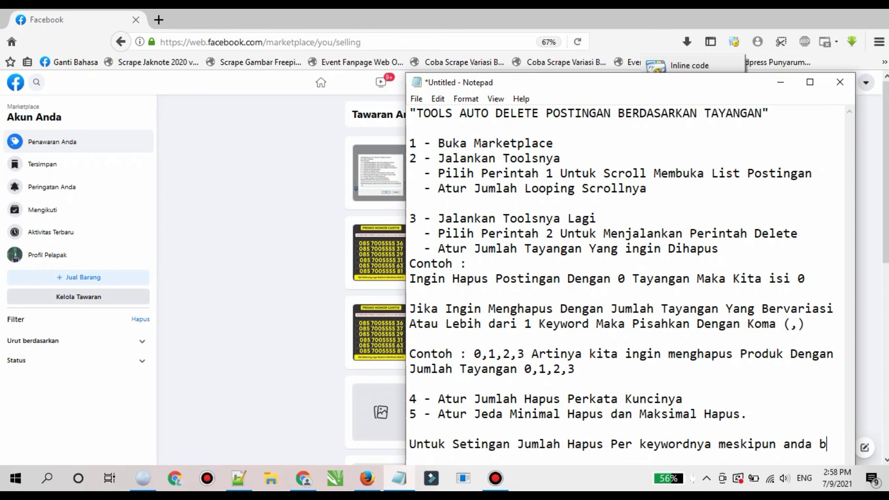
text(uat banyak)
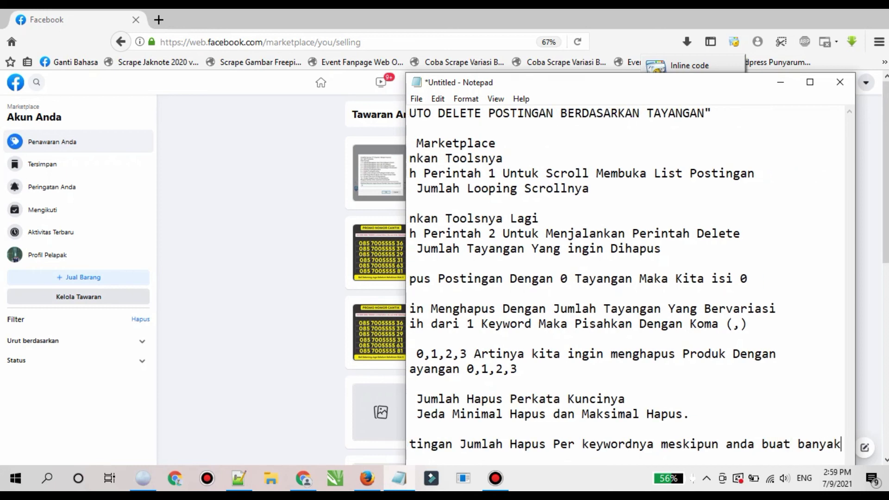
- Continue the note with the lines "namun Jika Tidak Ada Data Maka Secara otomatis akan skip ke keyword selanjutnya" and "ataupun berhenti."
key(Return)
text(namu)
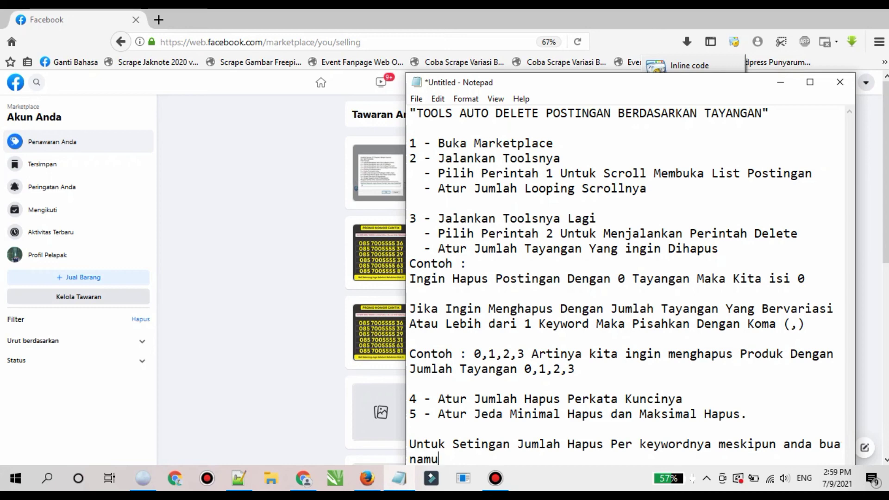
scroll(650, 390, down, 2)
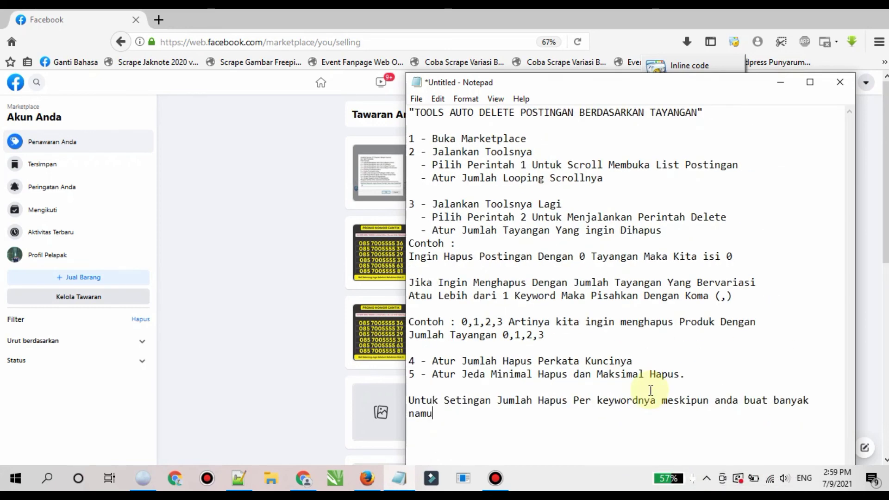
text(n Jika Tidak Ada )
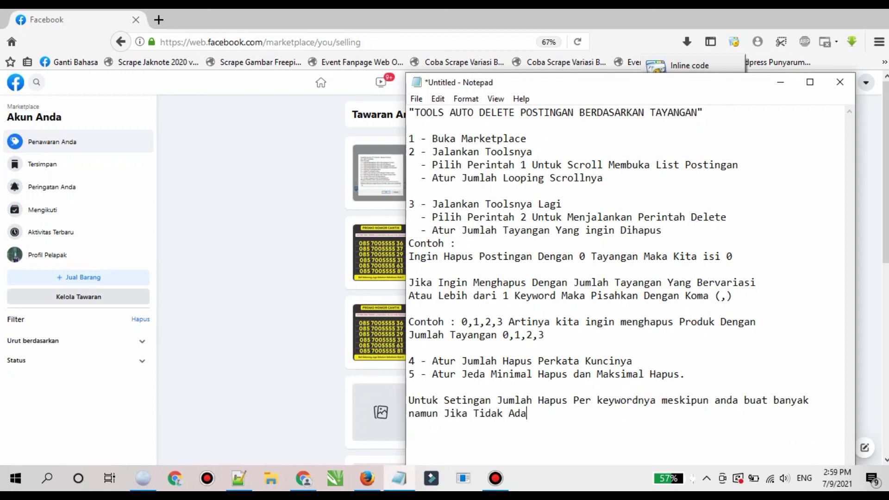
text(Data)
text(Maka Seca)
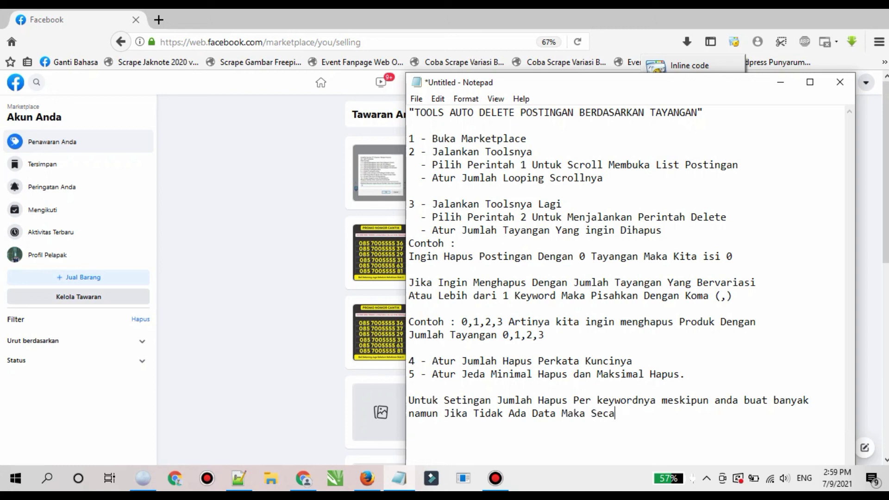
text(ra otom)
text(a)
text(tis akan s)
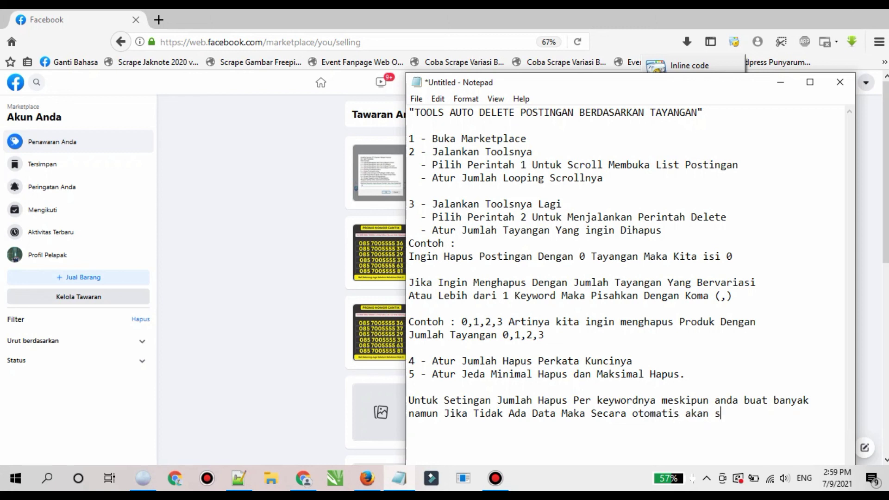
text(kip ke keyword selanjut)
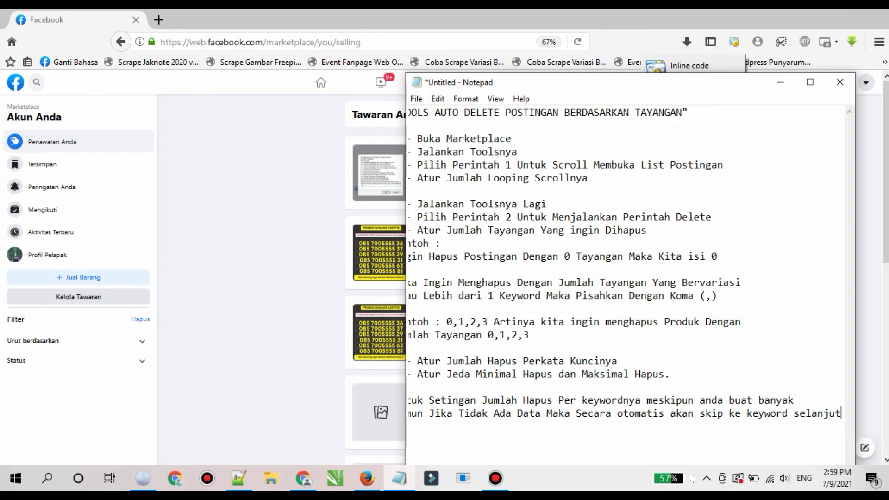
text(nya)
key(Return)
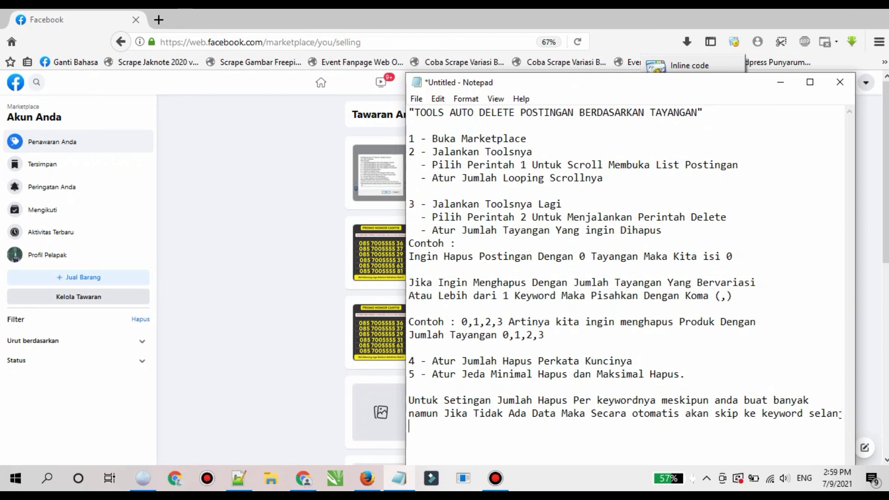
text(ataupun berhenti.)
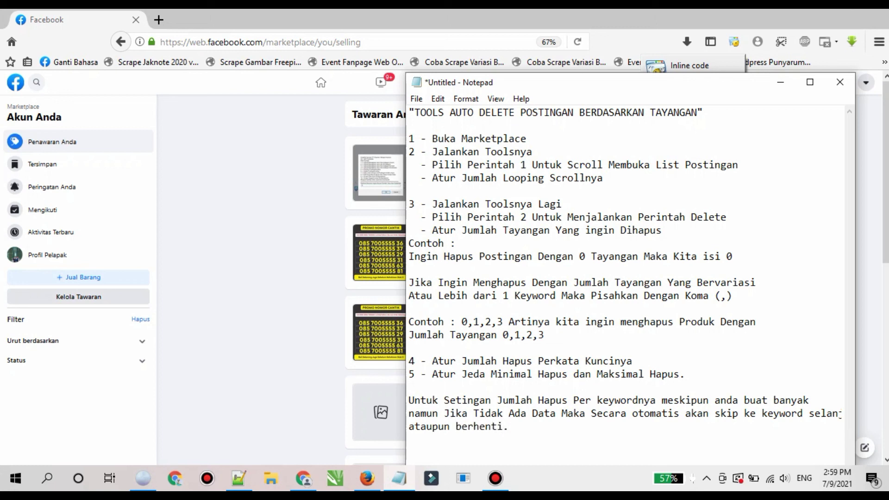
key(ctrl+minus)
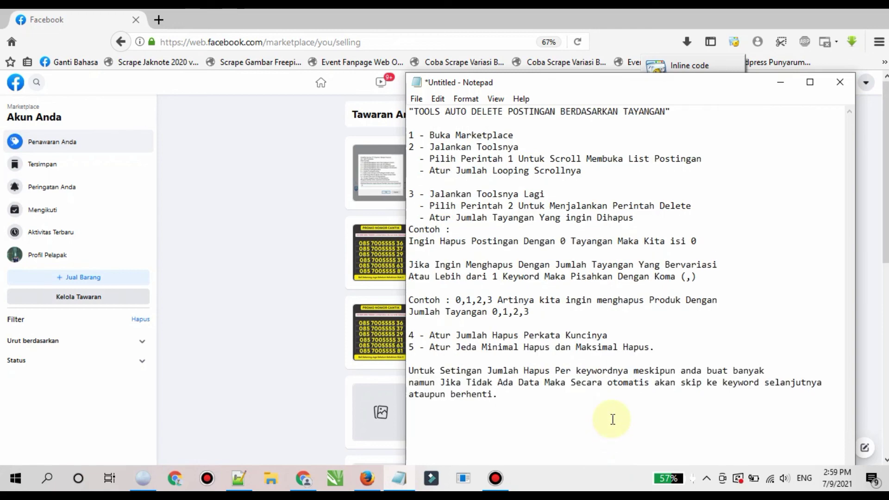